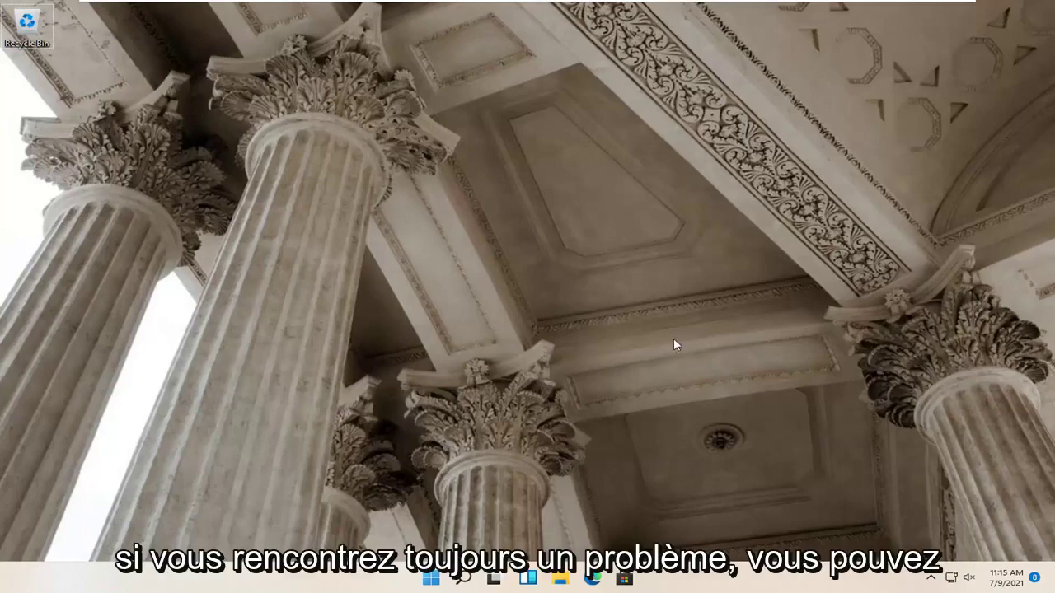
Step: Run the Bluetooth troubleshooter from Settings > System > Troubleshoot > Other troubleshooters
{"action": "right_click", "coordinate": [429, 579]}
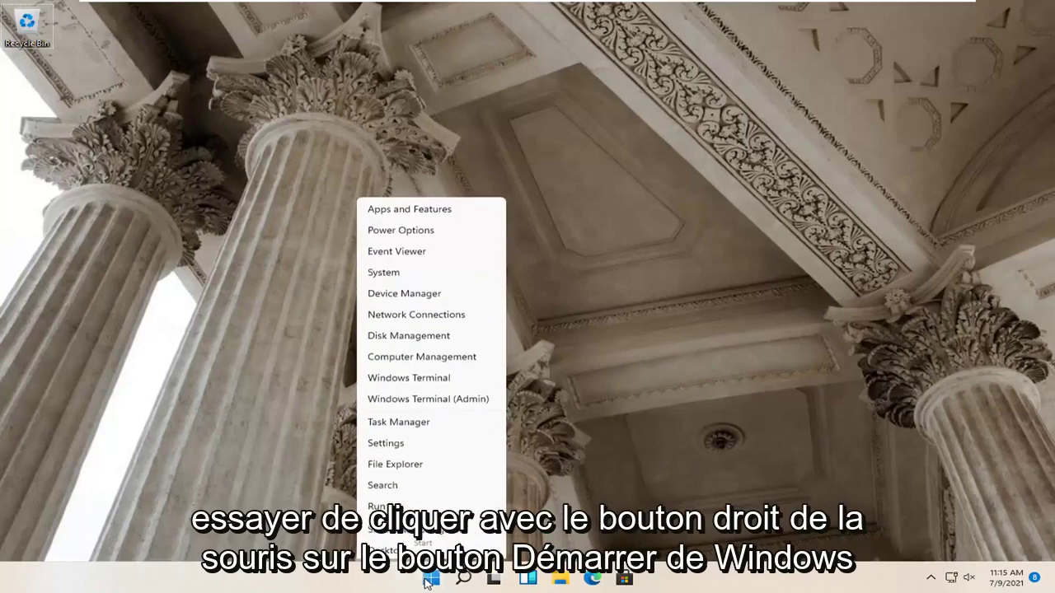
{"action": "left_click", "coordinate": [387, 439]}
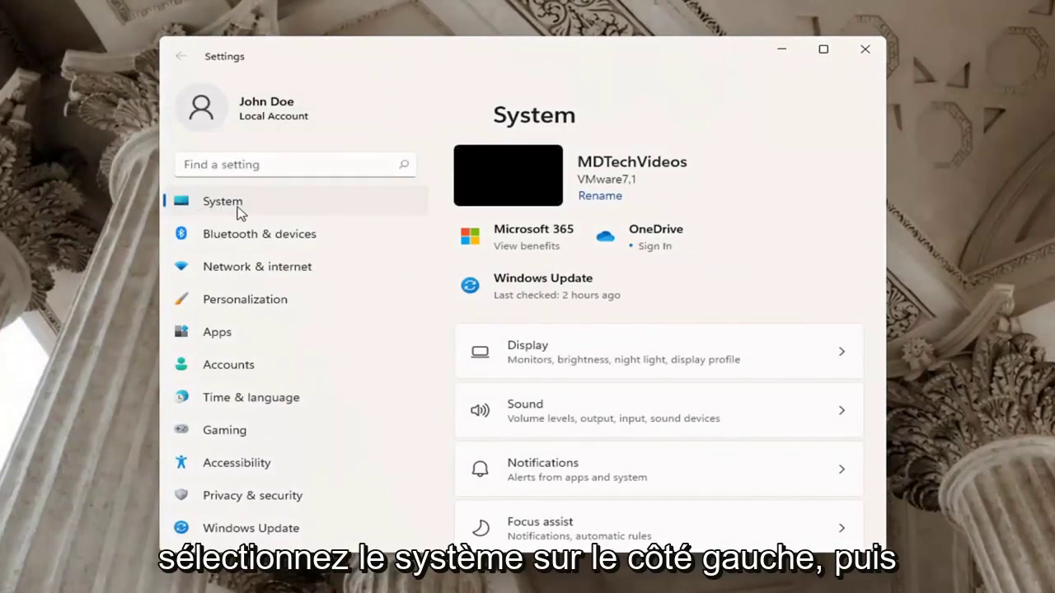
{"action": "scroll", "coordinate": [557, 396], "scroll_direction": "down", "scroll_amount": 5}
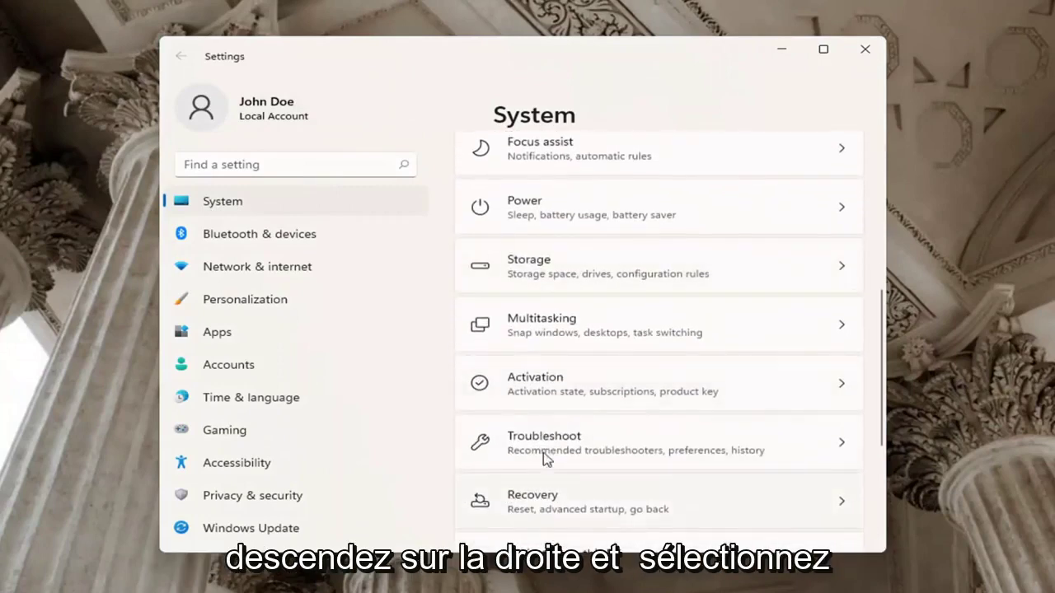
{"action": "left_click", "coordinate": [546, 443]}
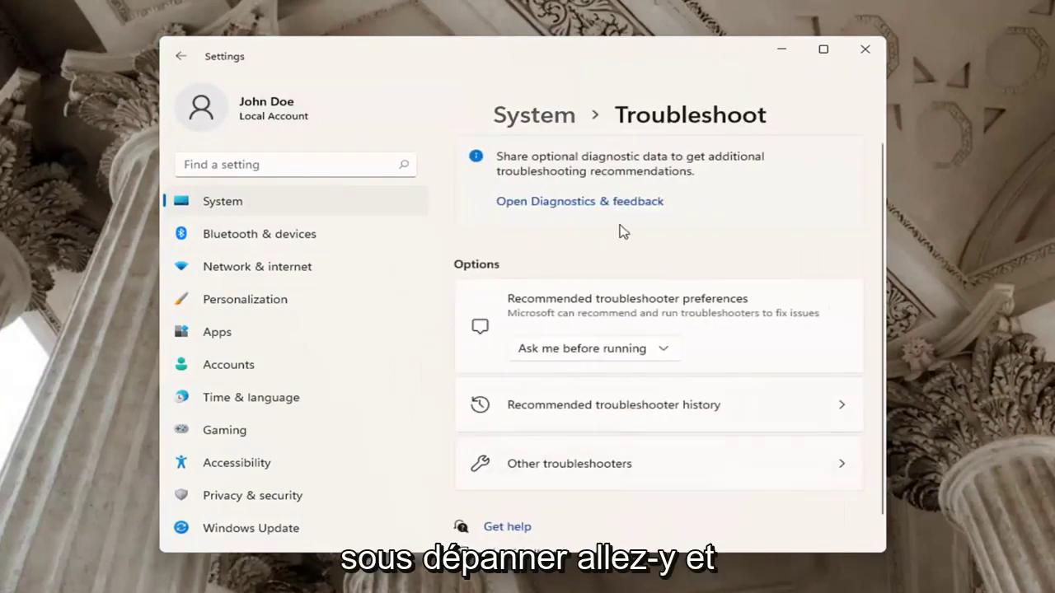
{"action": "left_click", "coordinate": [598, 471]}
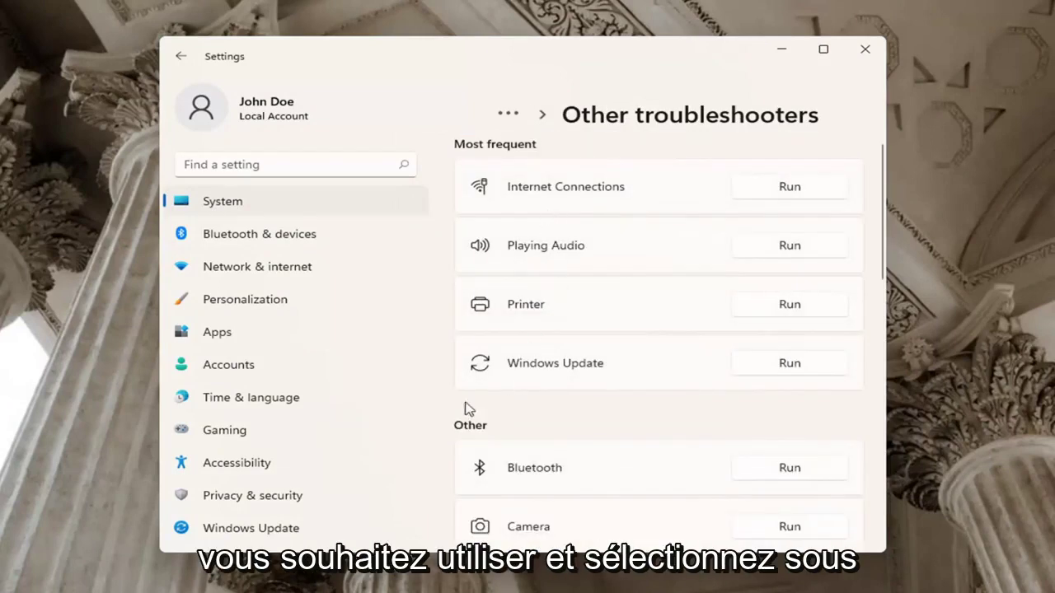
{"action": "scroll", "coordinate": [596, 396], "scroll_direction": "down", "scroll_amount": 1}
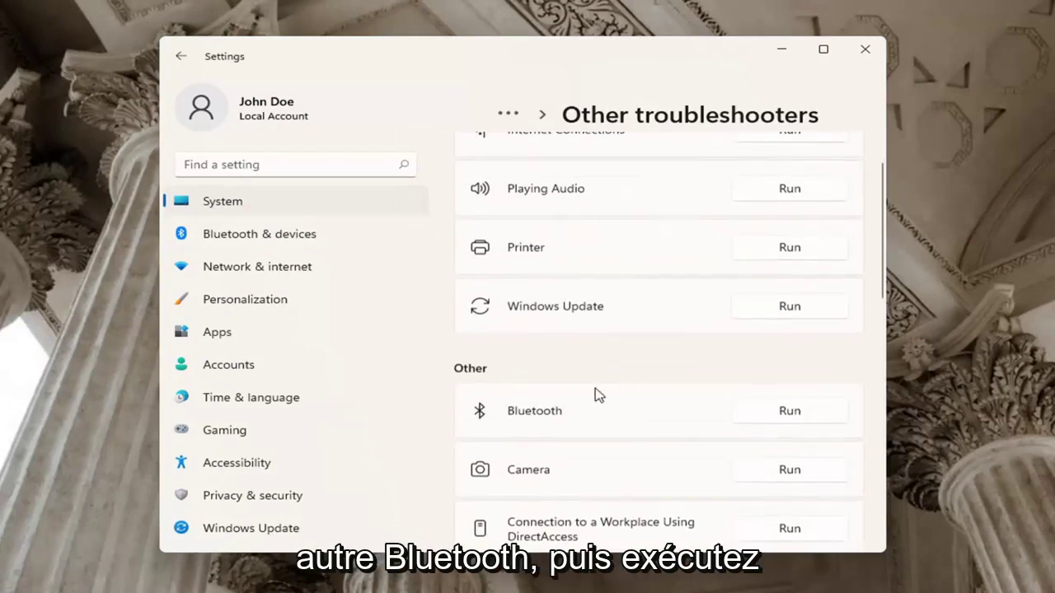
{"action": "left_click", "coordinate": [785, 408]}
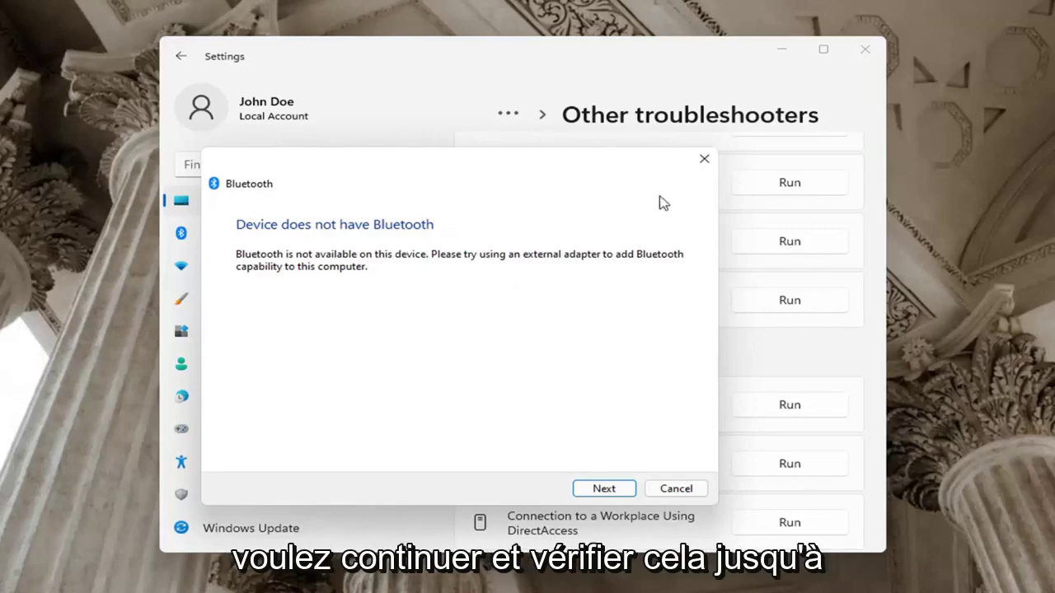
Step: Continue past the 'Device does not have Bluetooth' result and close the troubleshooter
{"action": "left_click", "coordinate": [605, 486]}
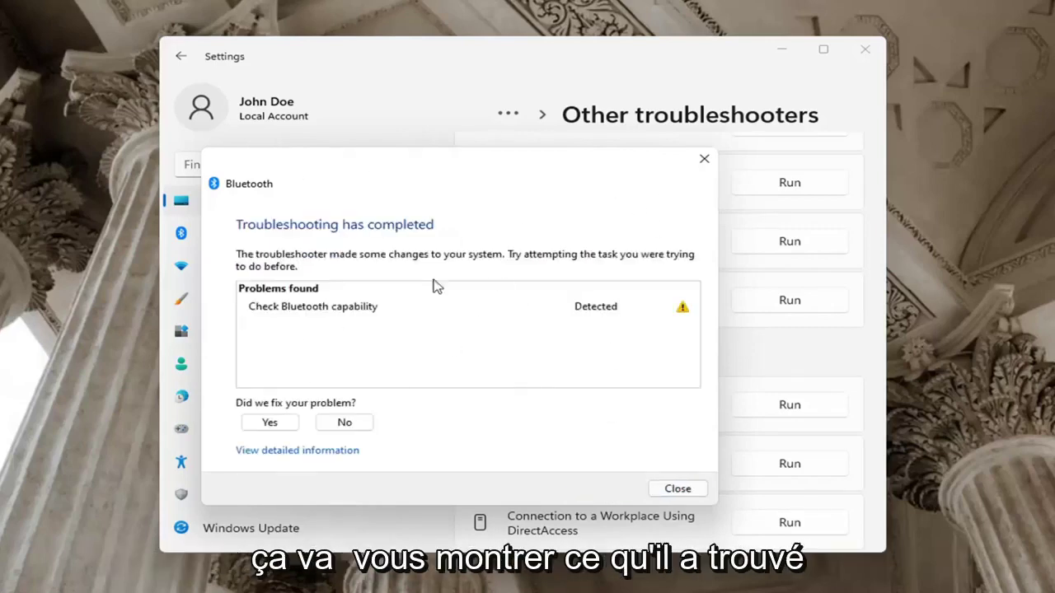
{"action": "left_click", "coordinate": [703, 162]}
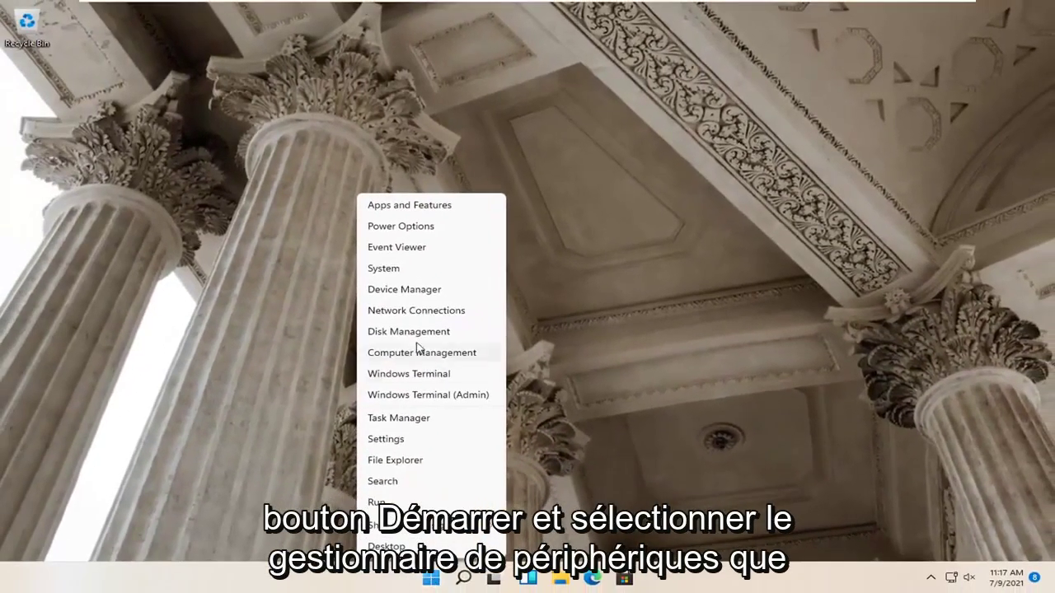
{"action": "left_click", "coordinate": [403, 292]}
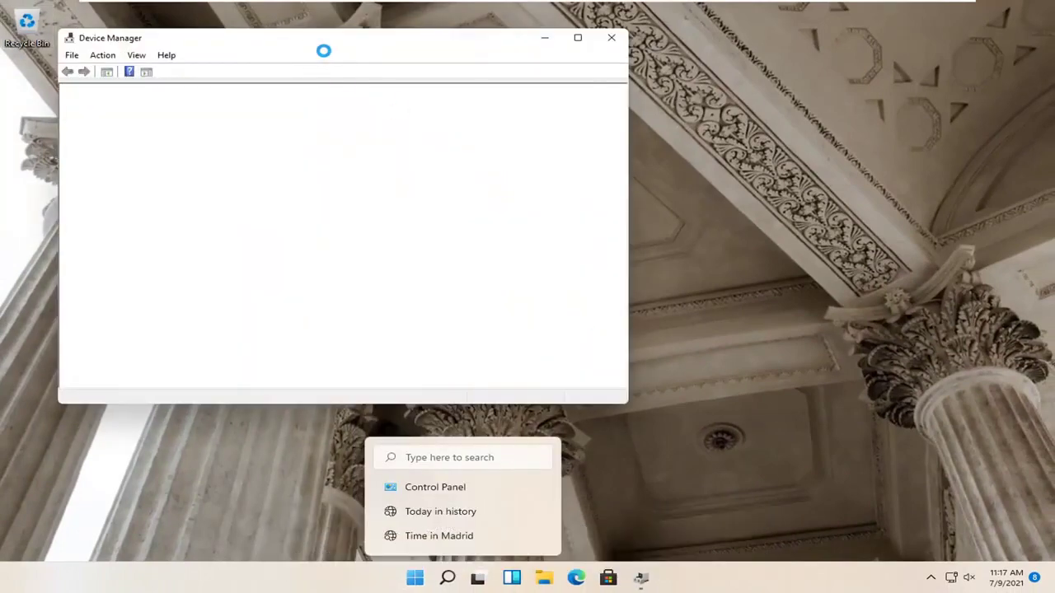
{"action": "left_click_drag", "start_coordinate": [326, 54], "coordinate": [497, 51]}
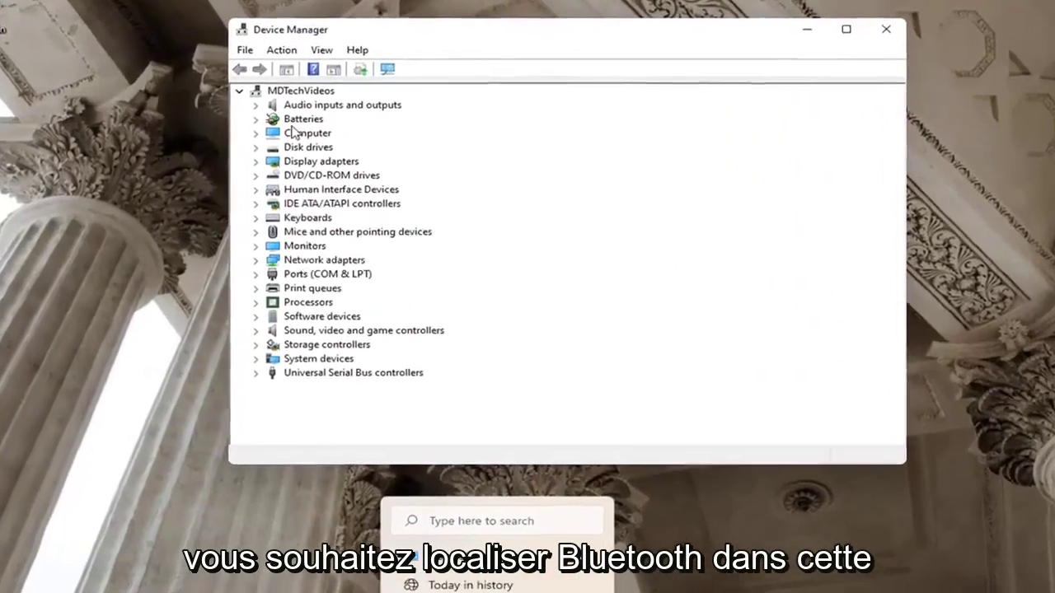
{"action": "double_click", "coordinate": [299, 120]}
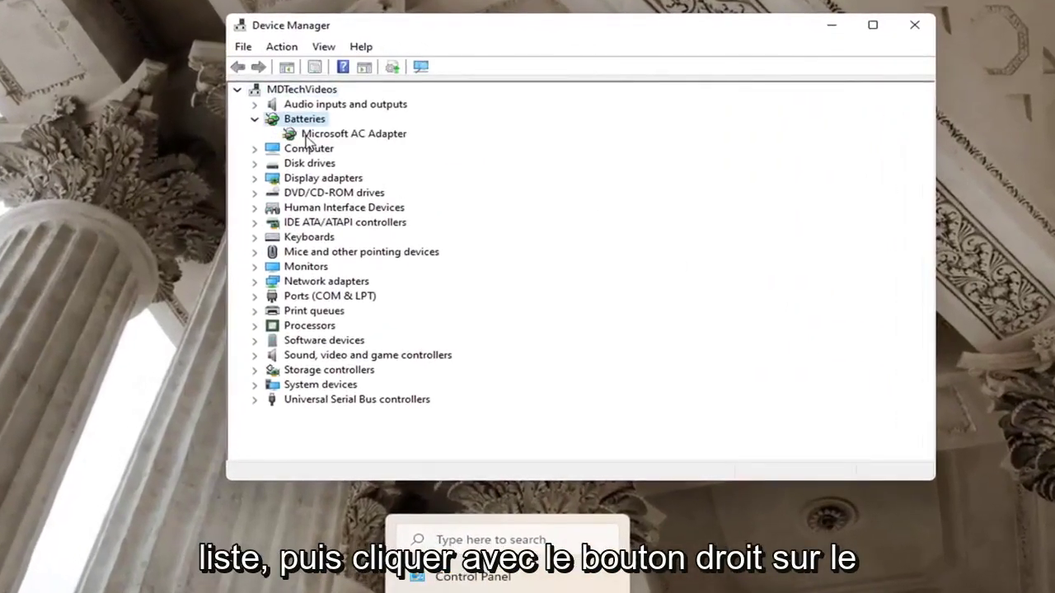
{"action": "left_click", "coordinate": [320, 135]}
{"action": "right_click", "coordinate": [328, 137]}
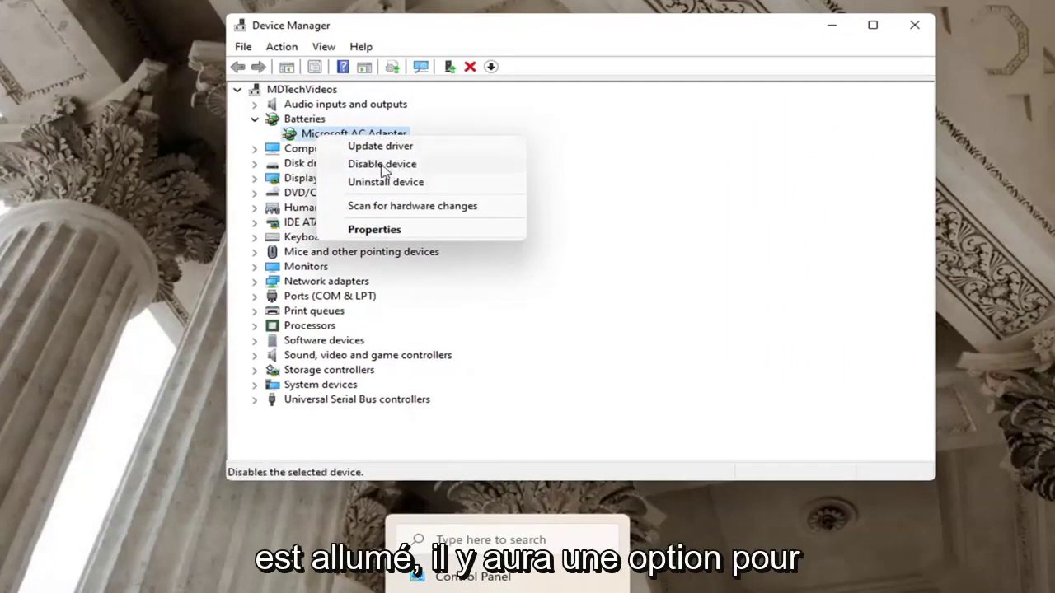
{"action": "left_click", "coordinate": [306, 137]}
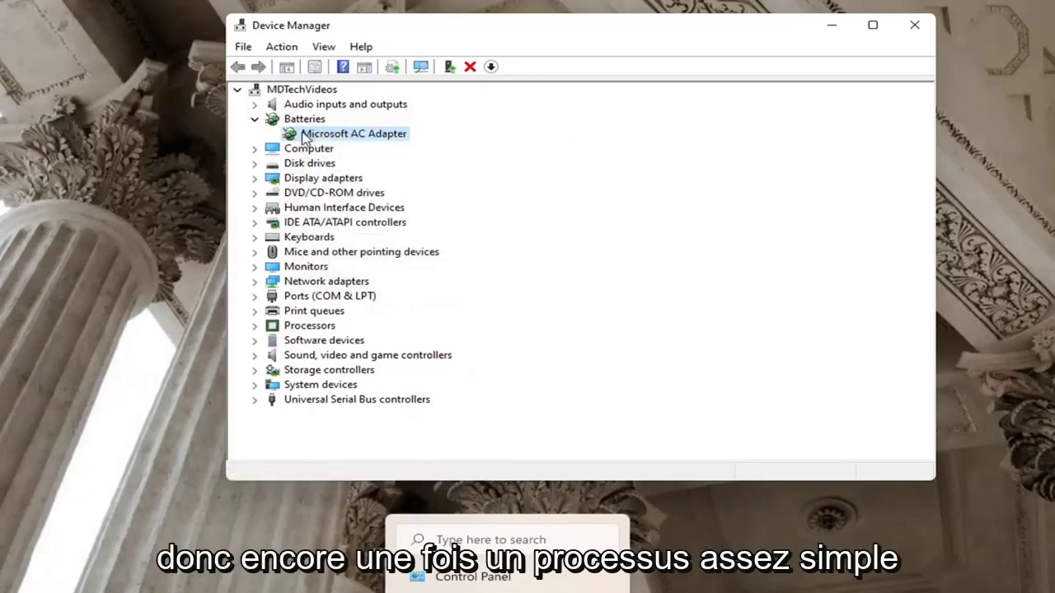
{"action": "left_click", "coordinate": [255, 120]}
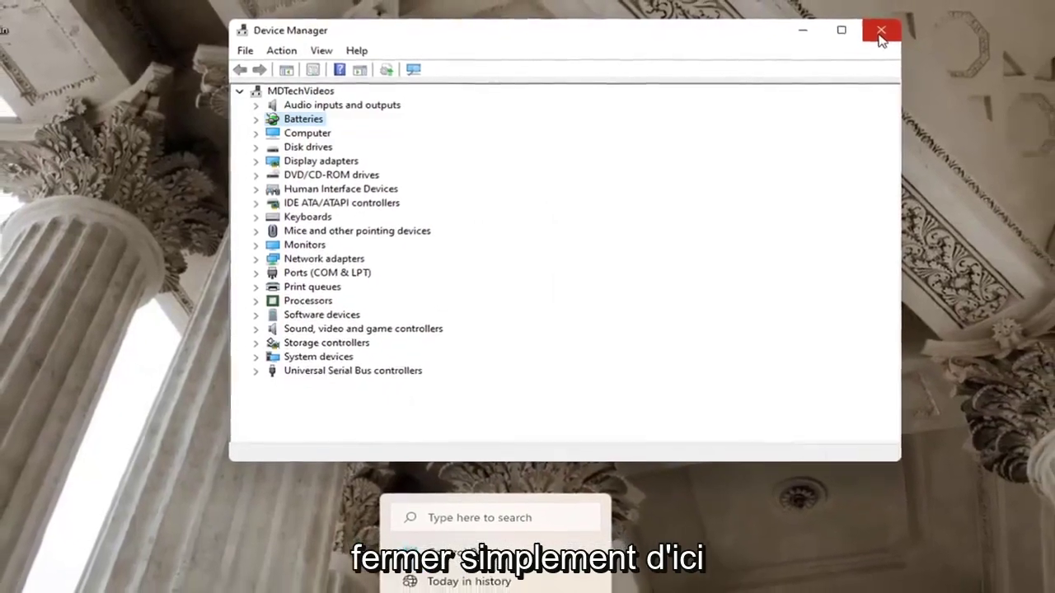
{"action": "left_click", "coordinate": [915, 25]}
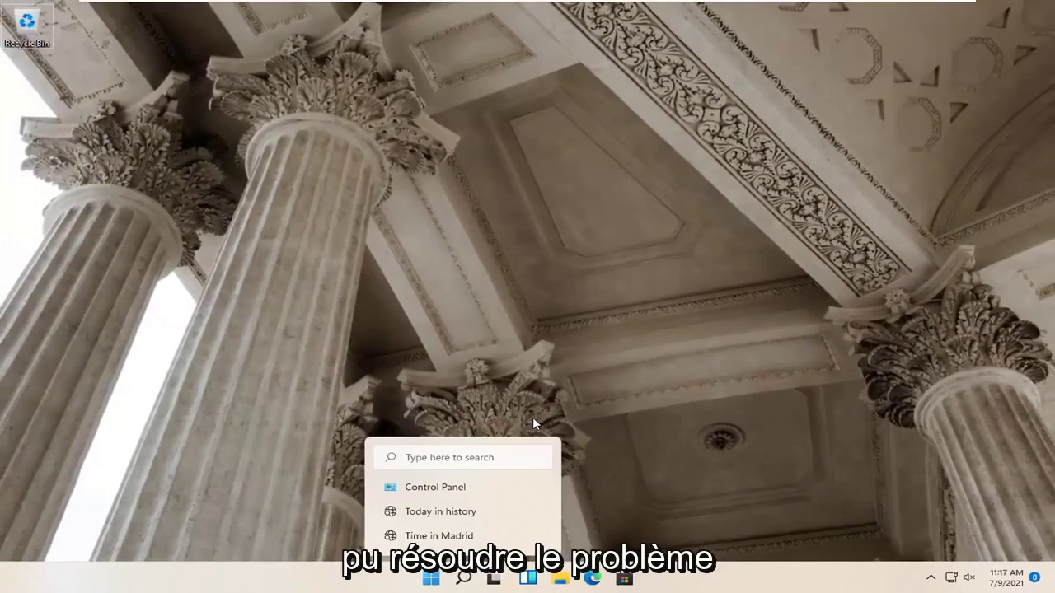
Step: Open Windows Settings from the Win+X quick menu
{"action": "left_click", "coordinate": [417, 576]}
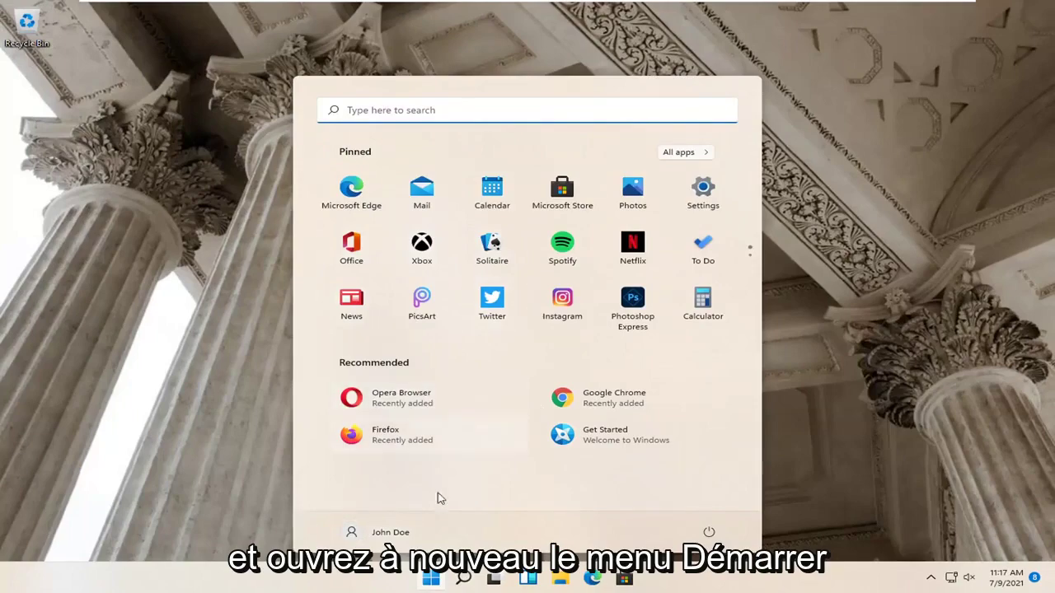
{"action": "left_click", "coordinate": [848, 322]}
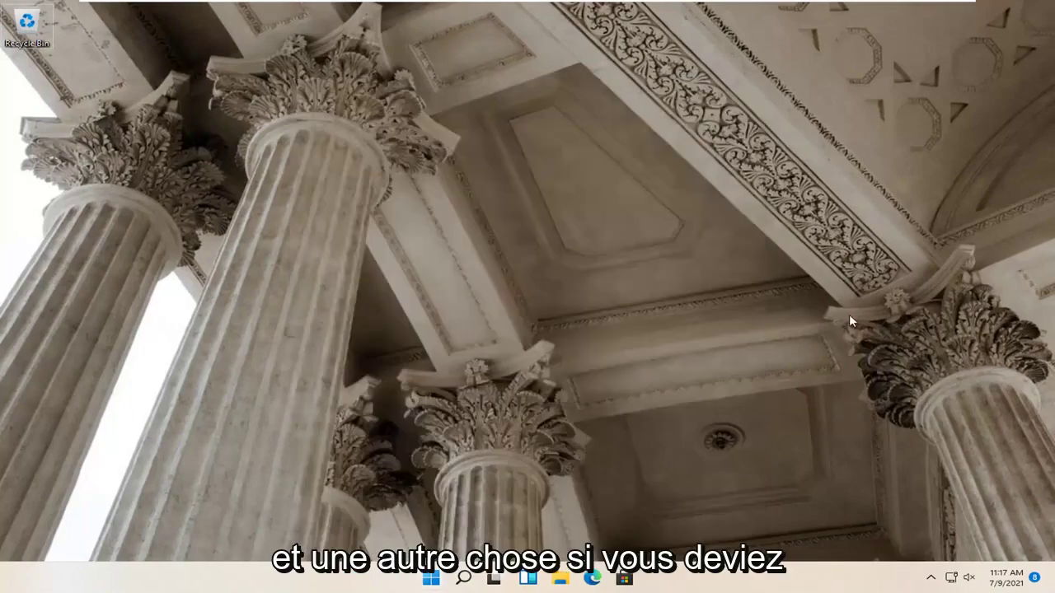
{"action": "right_click", "coordinate": [430, 578]}
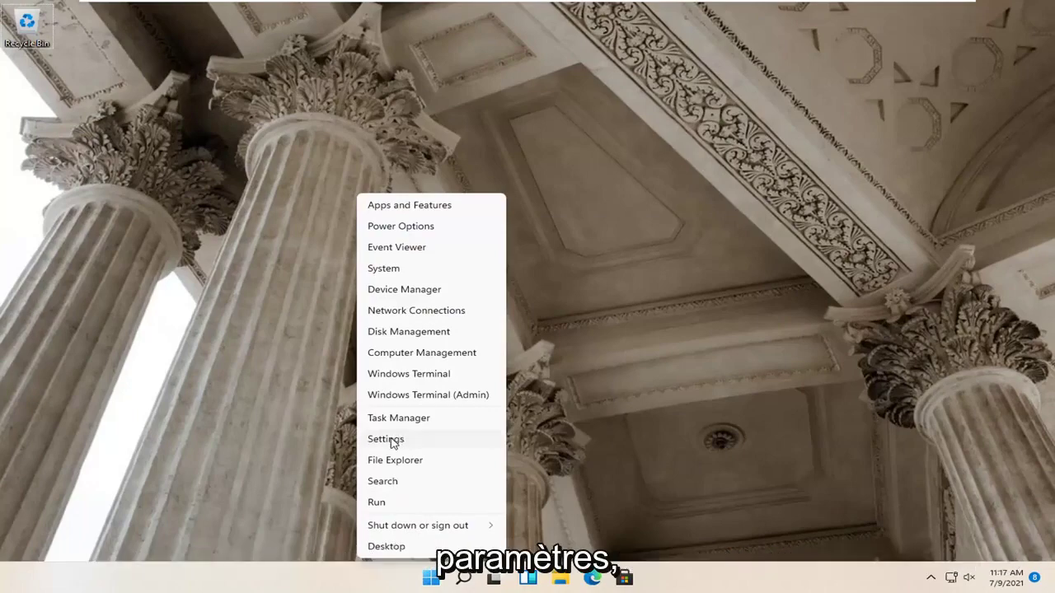
{"action": "left_click", "coordinate": [400, 441]}
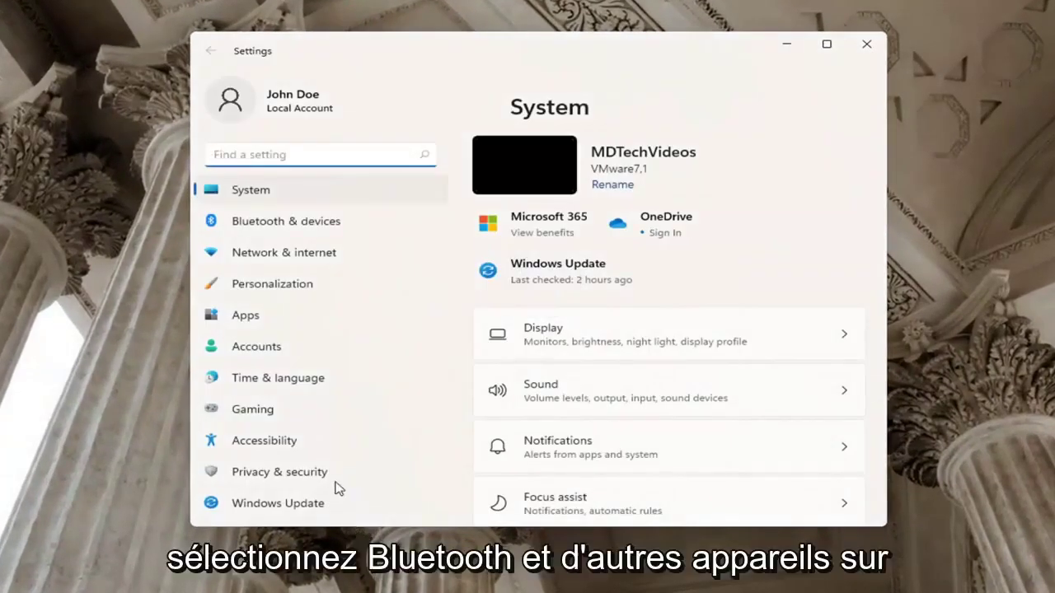
Step: Attempt Add device > Bluetooth, dismiss the Couldn't connect message, and minimize Settings
{"action": "left_click", "coordinate": [262, 223]}
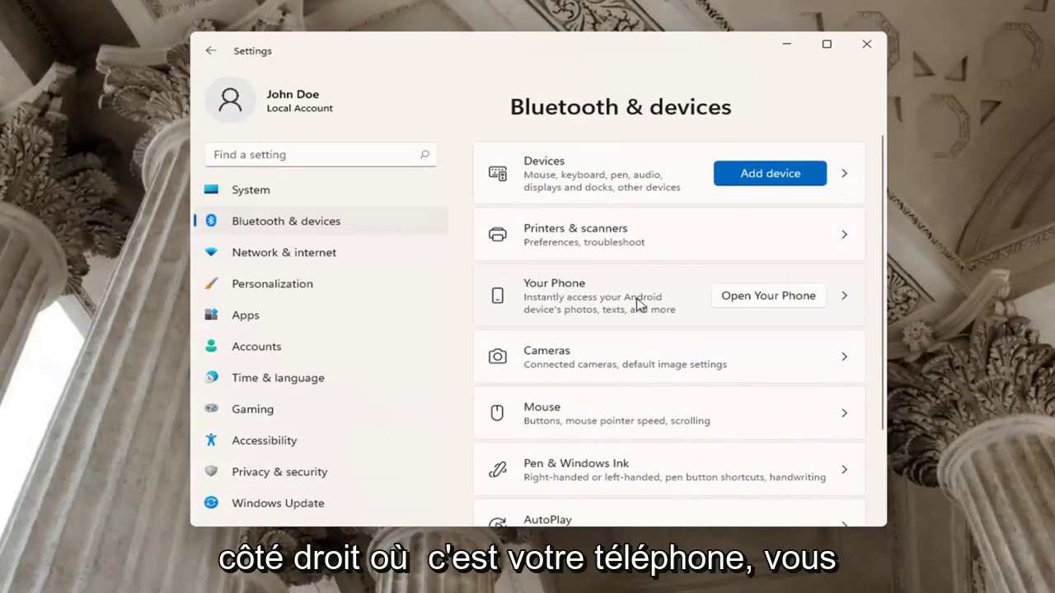
{"action": "scroll", "coordinate": [757, 241], "scroll_direction": "down", "scroll_amount": 2}
{"action": "scroll", "coordinate": [739, 240], "scroll_direction": "down", "scroll_amount": 1}
{"action": "scroll", "coordinate": [740, 240], "scroll_direction": "up", "scroll_amount": 2}
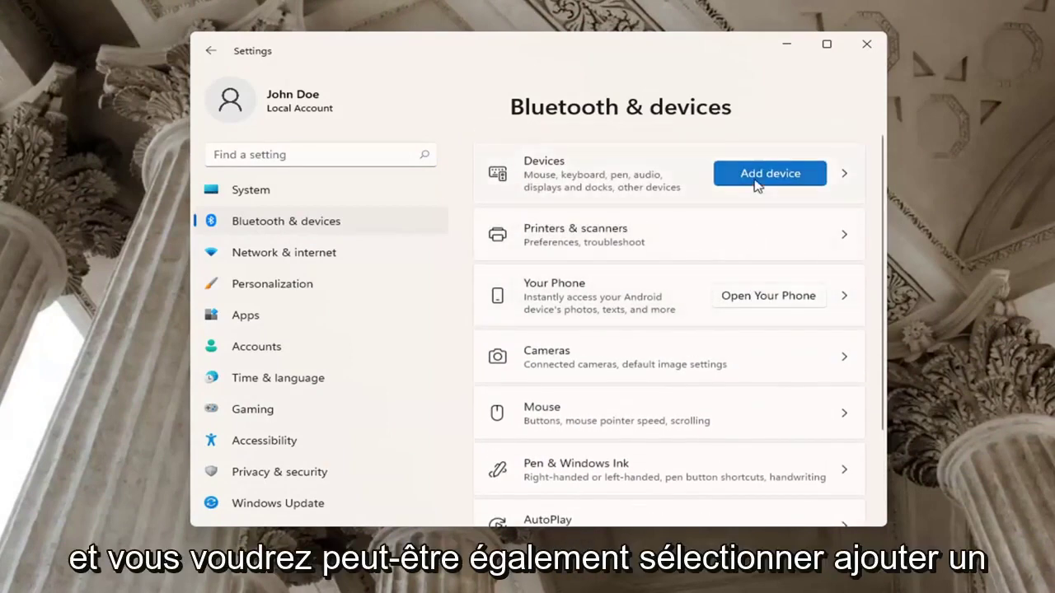
{"action": "left_click", "coordinate": [762, 176]}
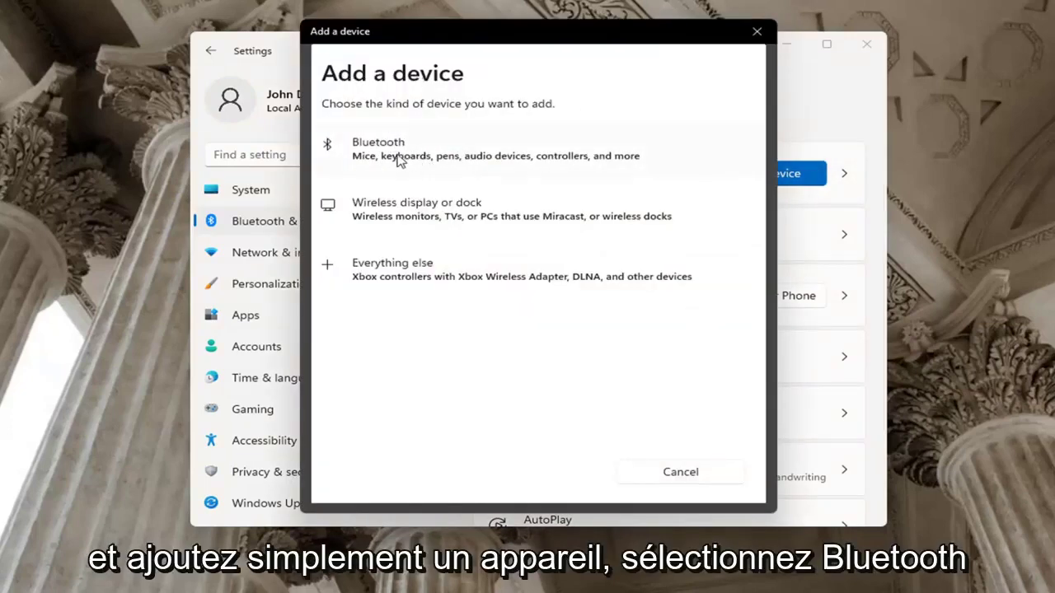
{"action": "left_click", "coordinate": [399, 160]}
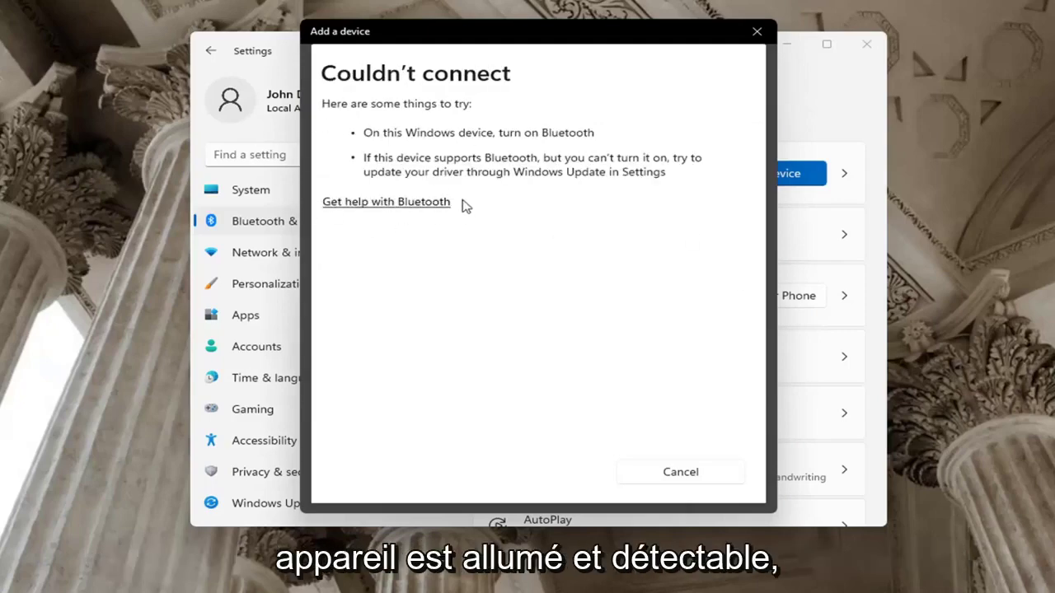
{"action": "left_click", "coordinate": [756, 30]}
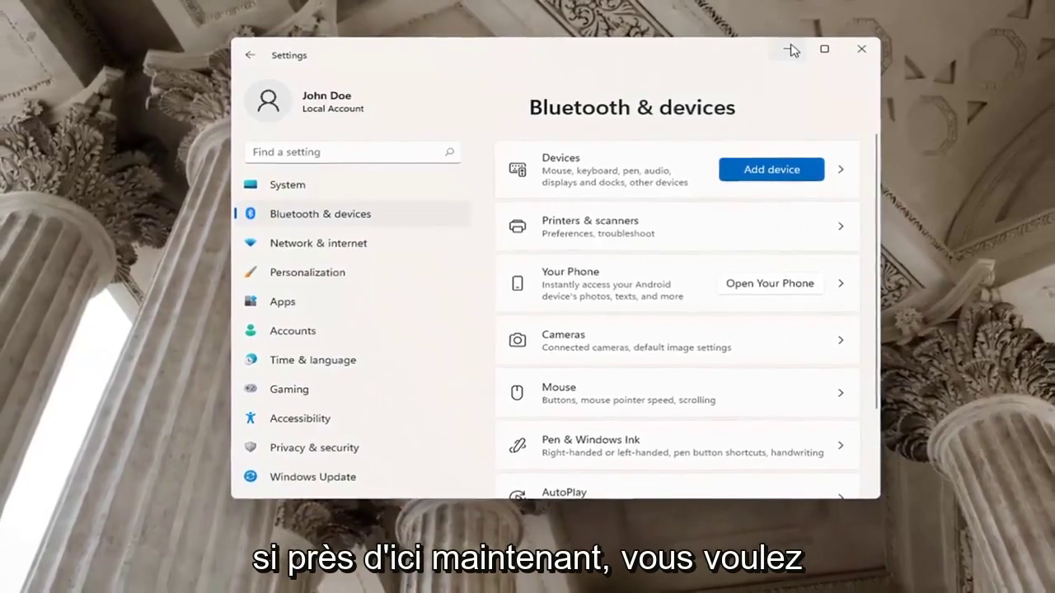
{"action": "left_click", "coordinate": [792, 51]}
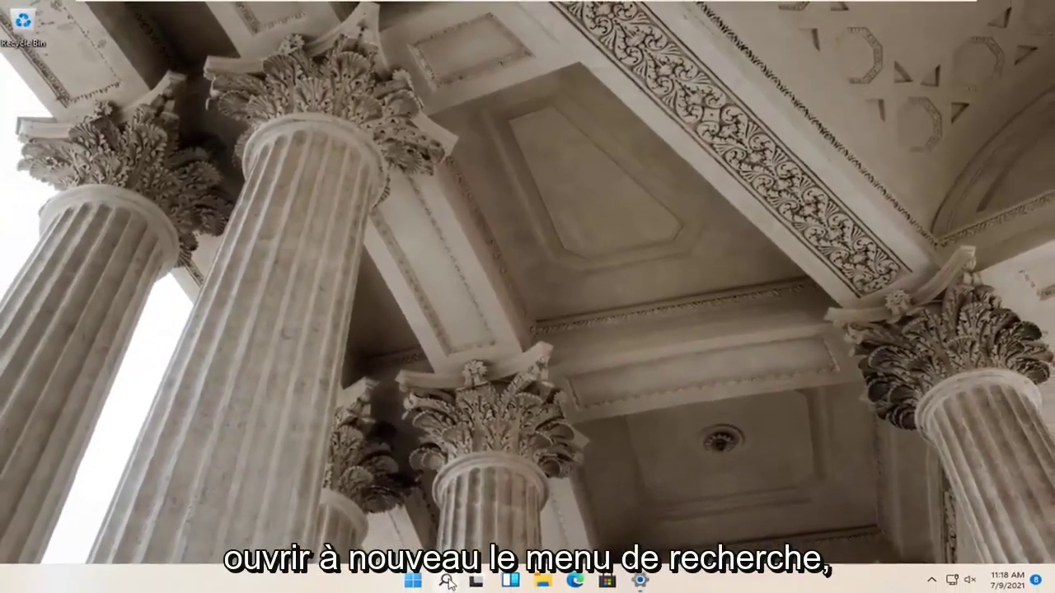
Step: Search for 'control panel' and open Control Panel
{"action": "left_click", "coordinate": [448, 582]}
{"action": "type", "text": "control panel"}
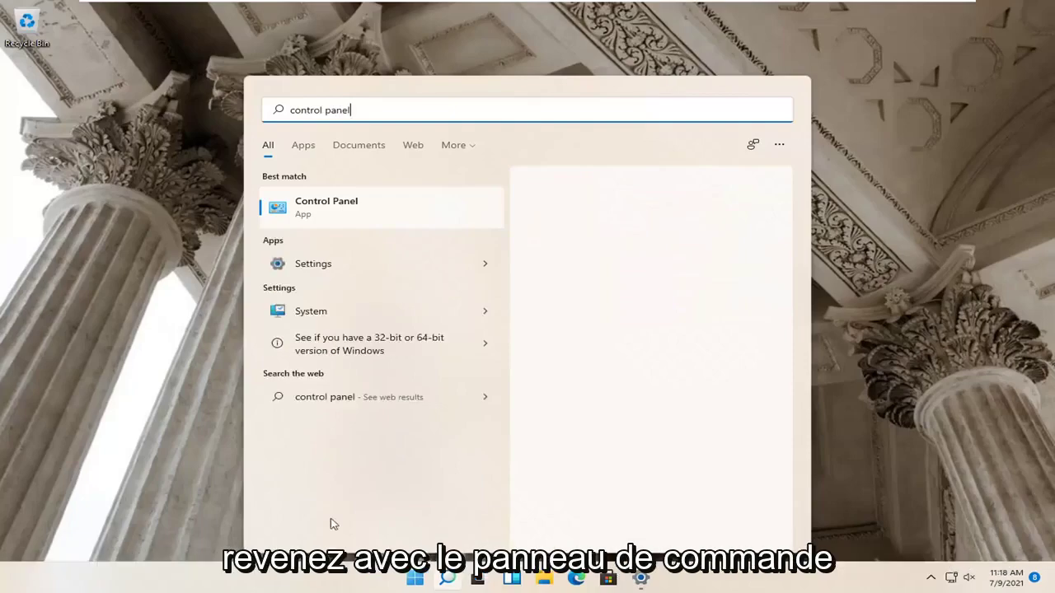
{"action": "left_click", "coordinate": [349, 209]}
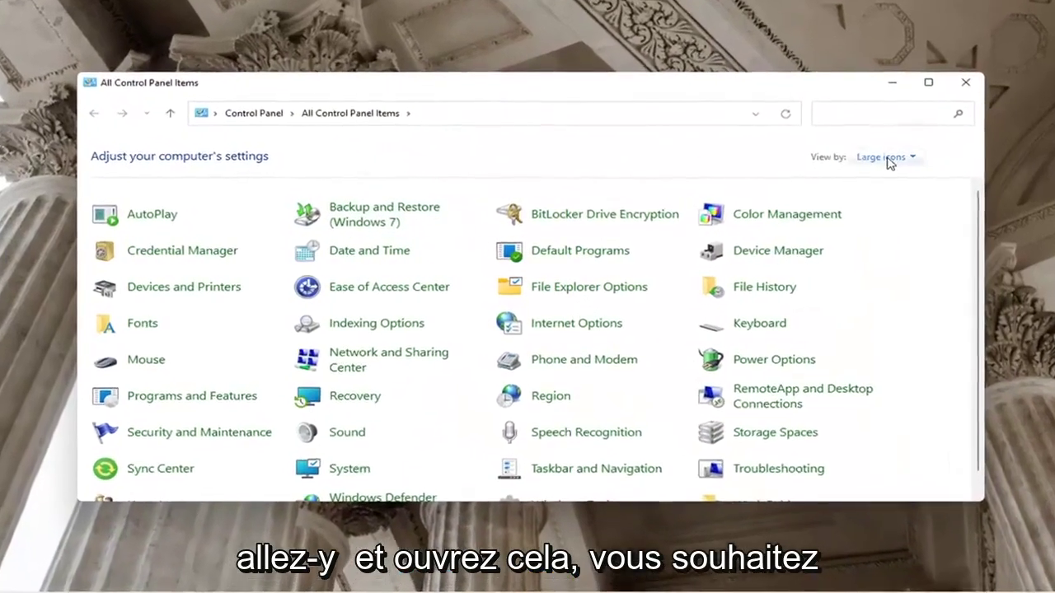
Step: Switch View by to Category and go to Network and Internet > Network and Sharing Center
{"action": "left_click", "coordinate": [857, 169]}
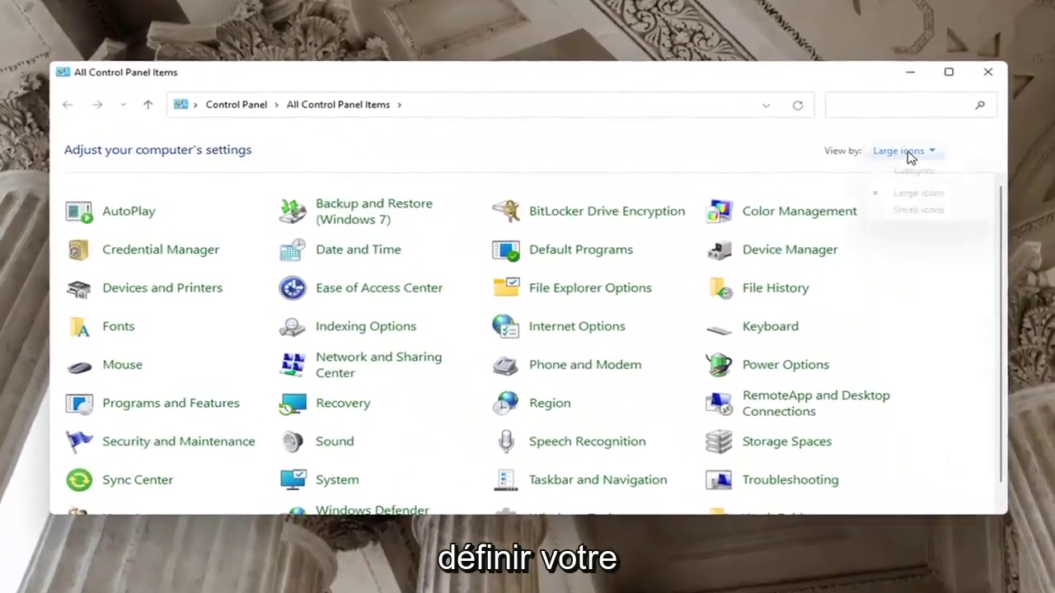
{"action": "left_click", "coordinate": [914, 170]}
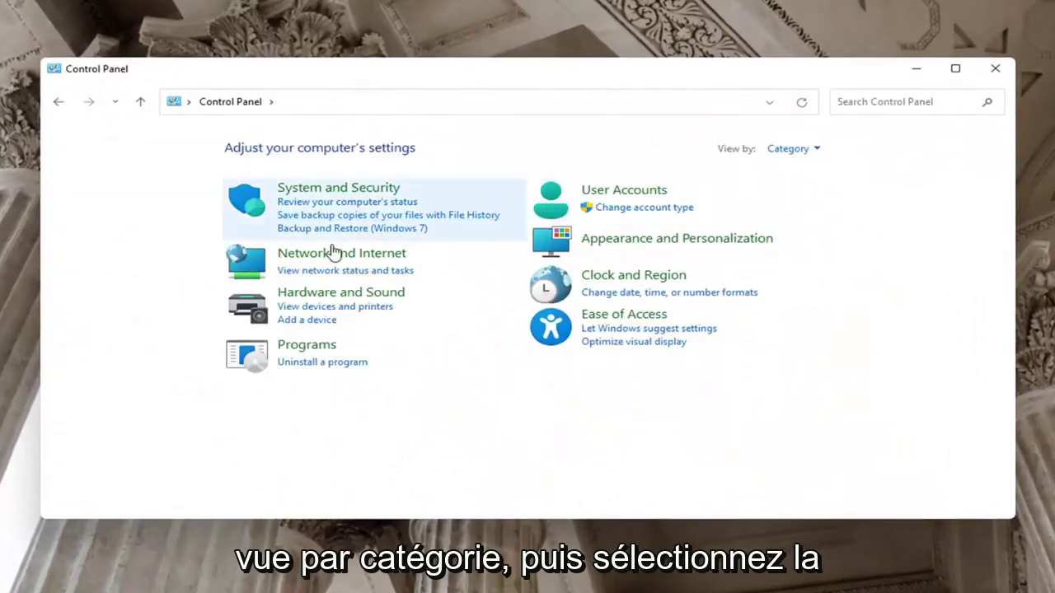
{"action": "left_click", "coordinate": [377, 258]}
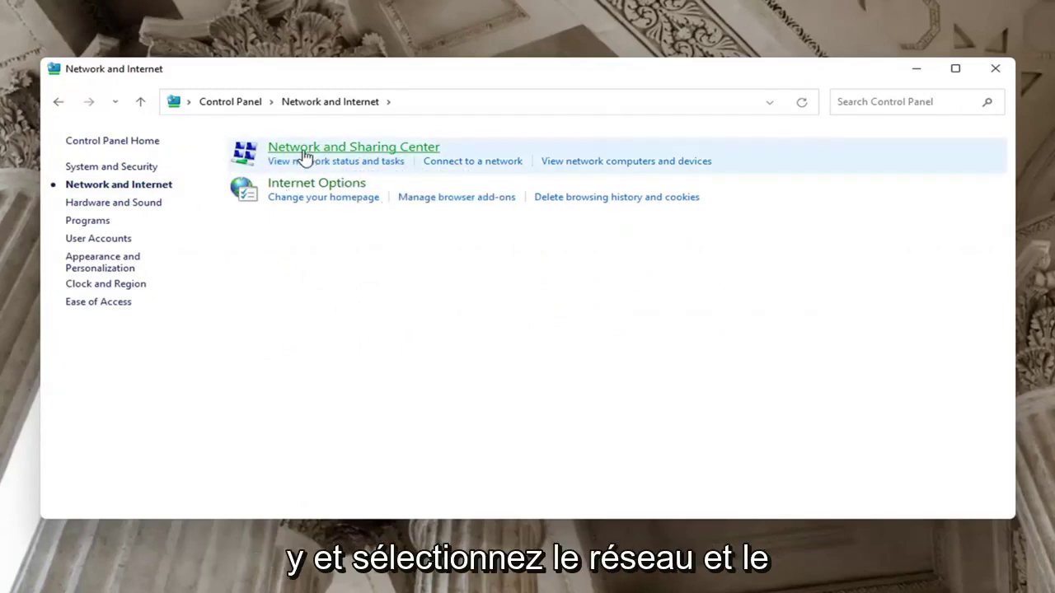
{"action": "left_click", "coordinate": [391, 147]}
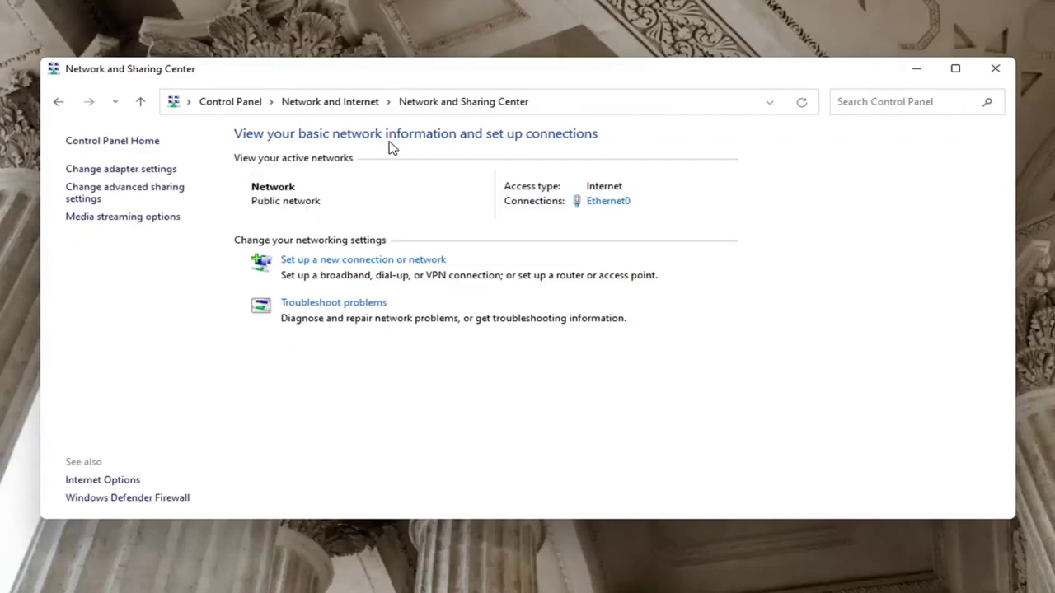
Step: In Advanced sharing settings, keep Public discovery off and enable Private file and printer sharing
{"action": "left_click", "coordinate": [105, 199]}
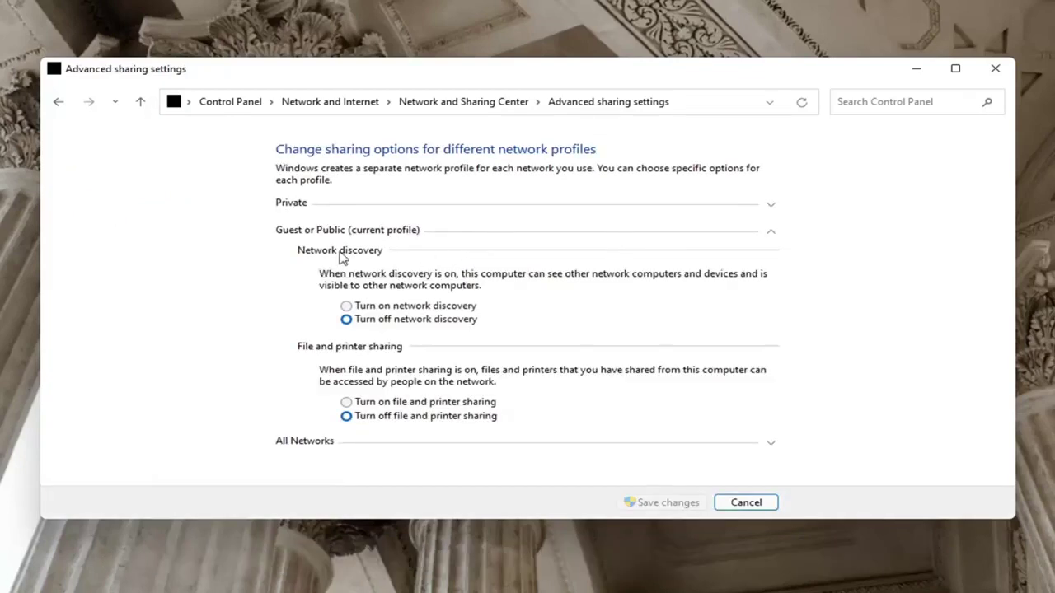
{"action": "left_click", "coordinate": [346, 308]}
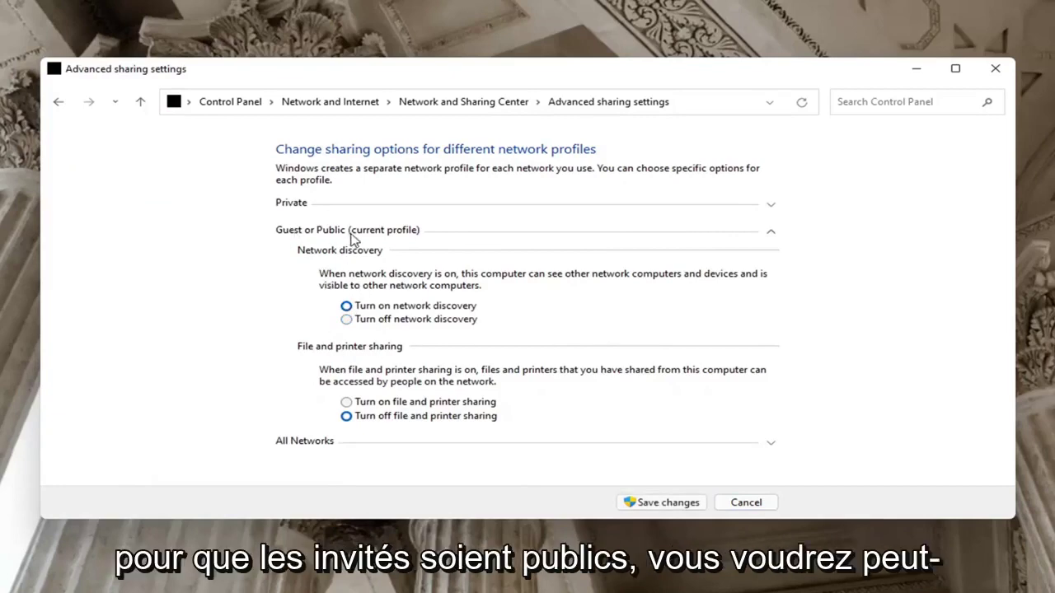
{"action": "left_click", "coordinate": [347, 319]}
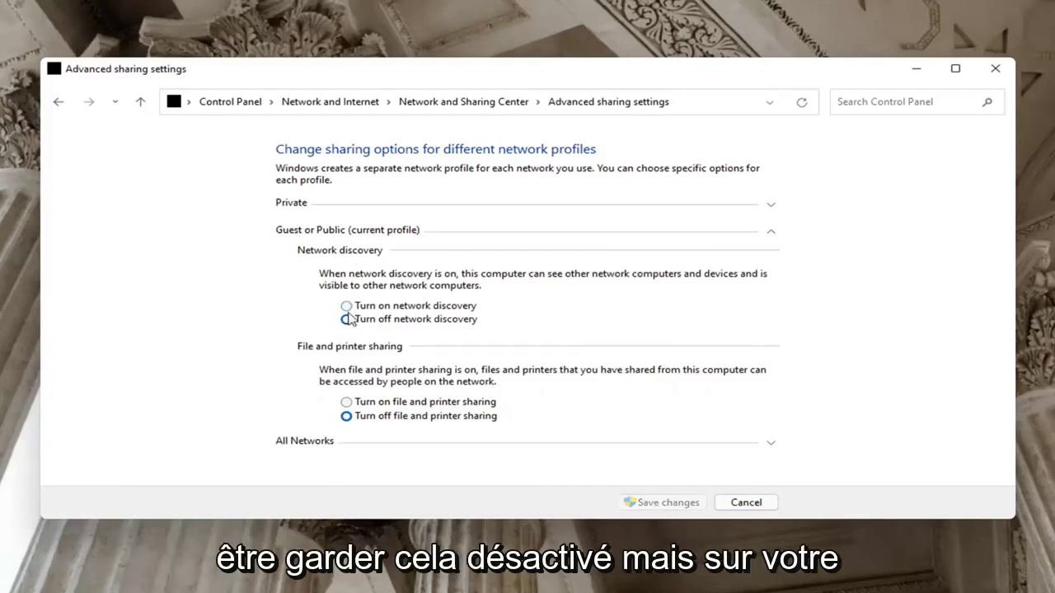
{"action": "left_click", "coordinate": [352, 205]}
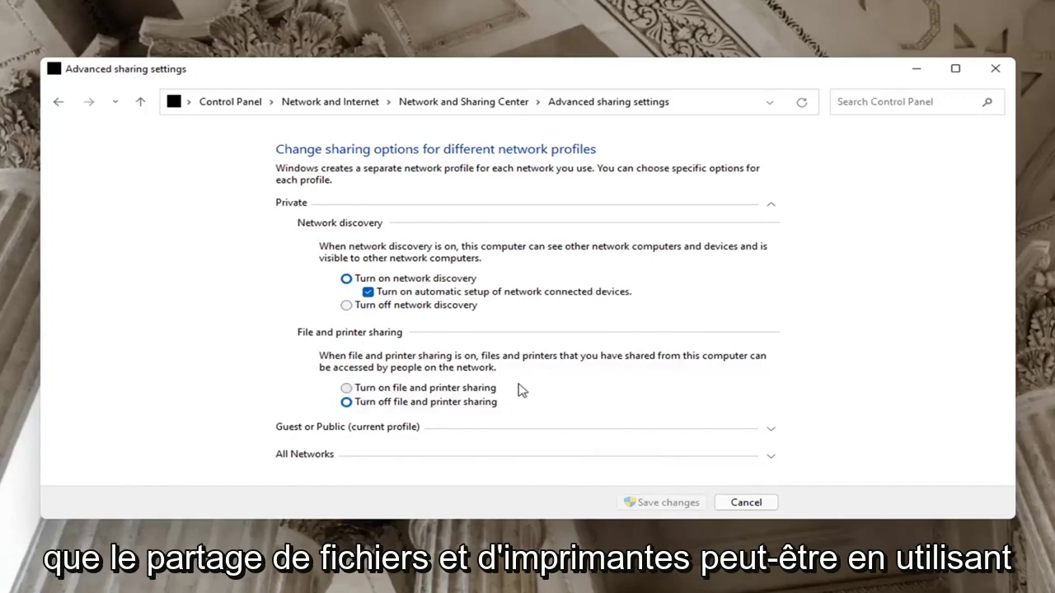
{"action": "left_click", "coordinate": [355, 390]}
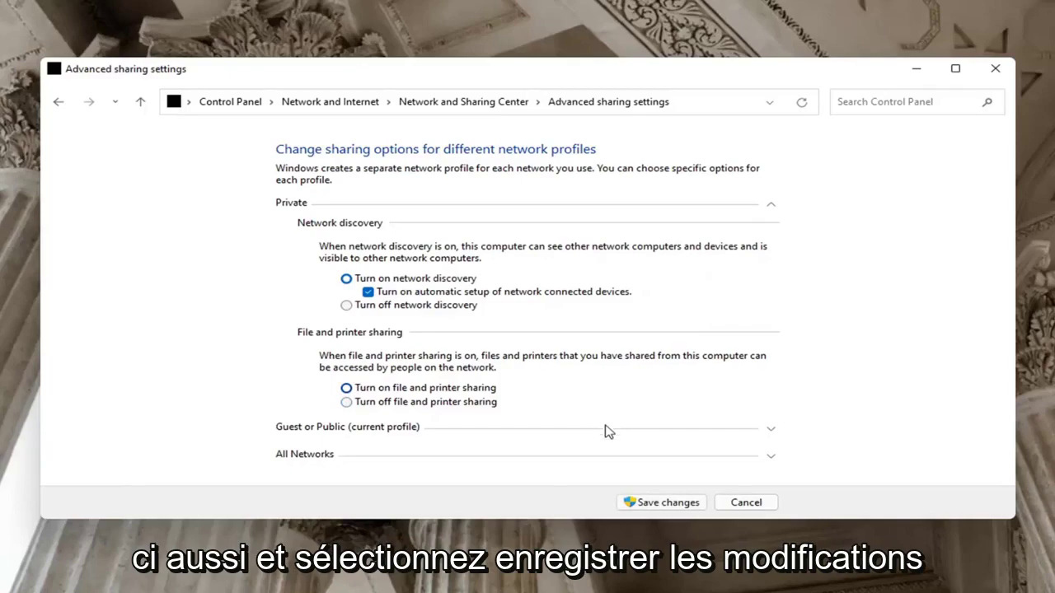